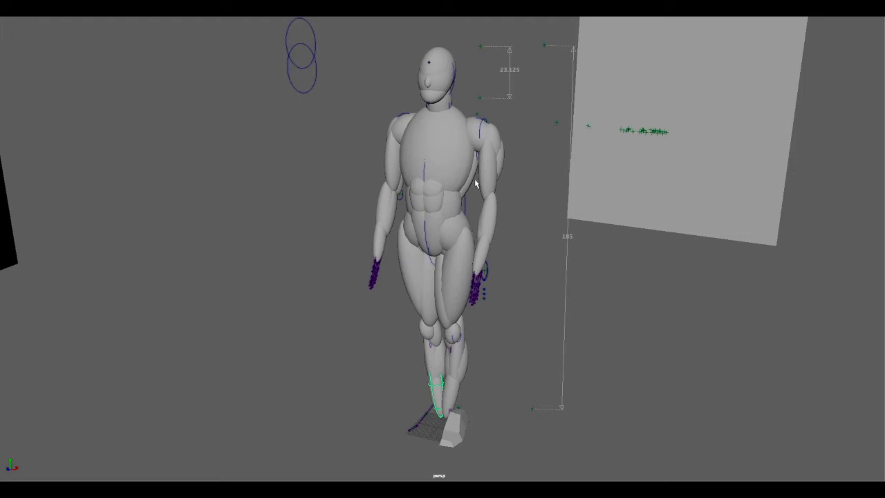
Step: Raise the character's left arm outward from the body by rotating its shoulder joints
click(482, 179)
key(e)
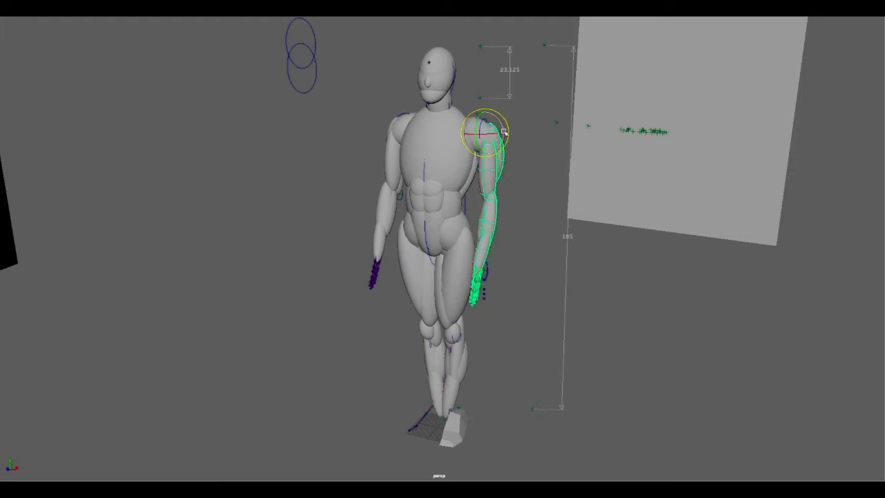
drag(506, 144, 507, 74)
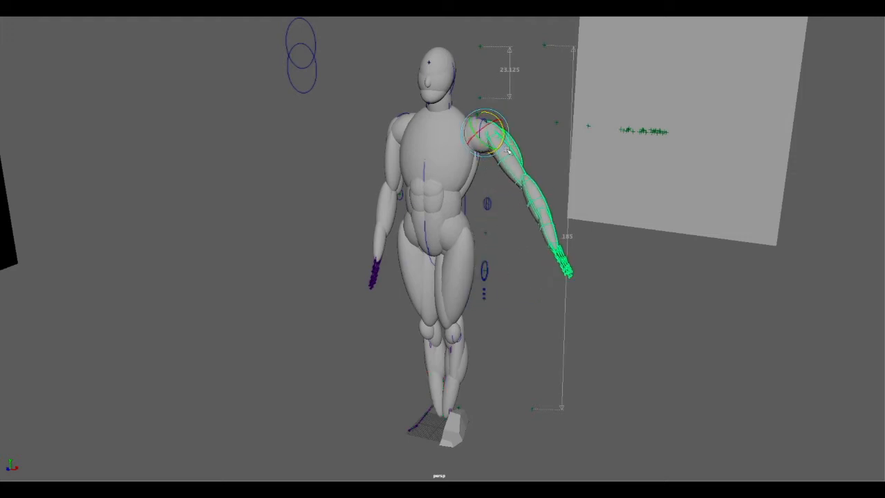
click(489, 128)
drag(458, 114, 455, 89)
alt+drag(509, 181, 468, 192)
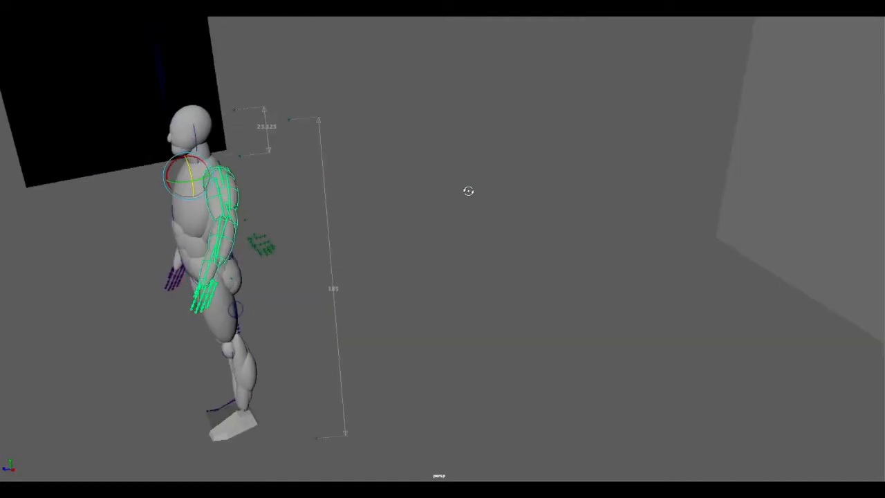
drag(220, 178, 271, 207)
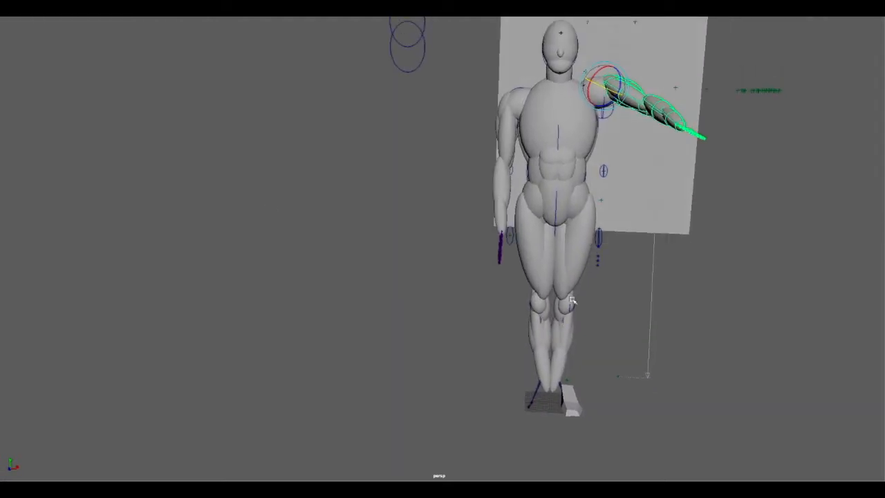
Step: Rotate the character's left thigh outward at the hip and fold the lower leg back at the knee
click(584, 267)
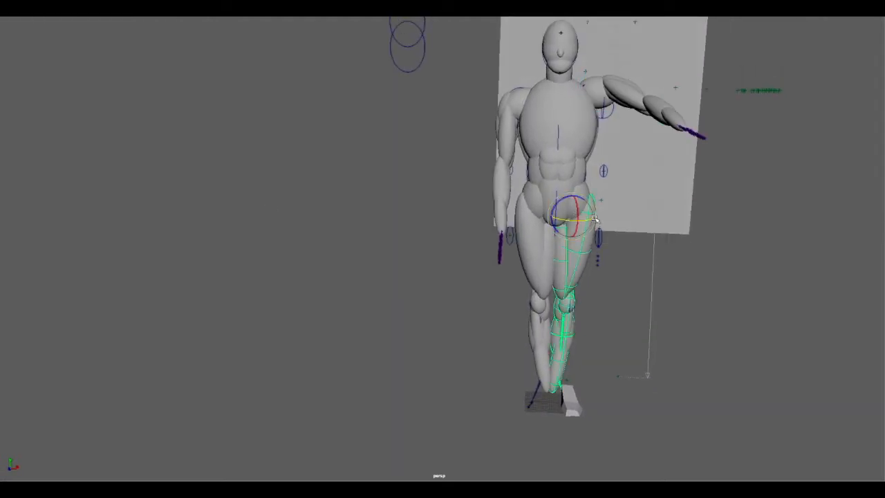
drag(568, 199, 535, 206)
key(Down)
alt+drag(684, 317, 312, 233)
drag(184, 243, 406, 298)
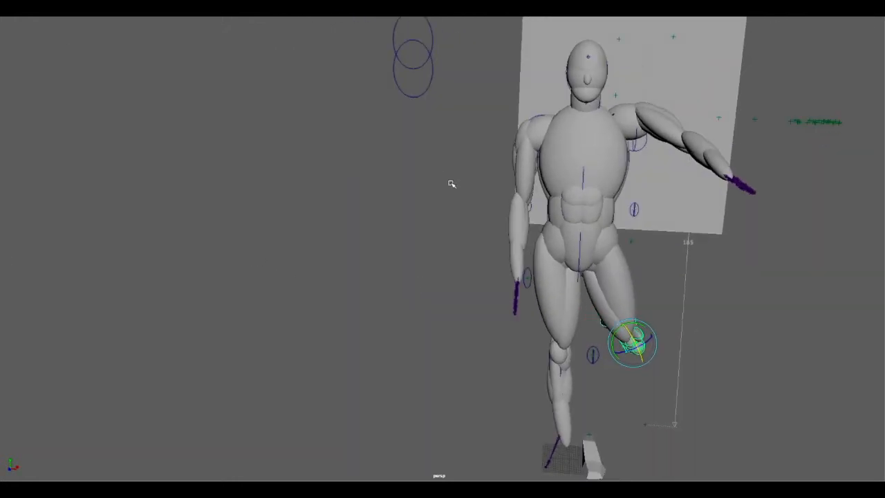
alt+middle_drag(541, 227, 424, 202)
alt+drag(415, 199, 489, 217)
alt+middle_drag(443, 218, 379, 201)
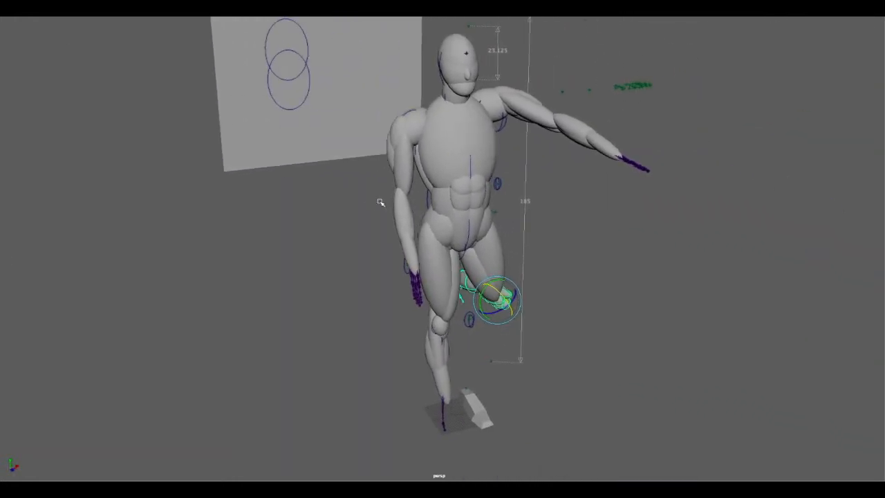
alt+drag(380, 201, 416, 200)
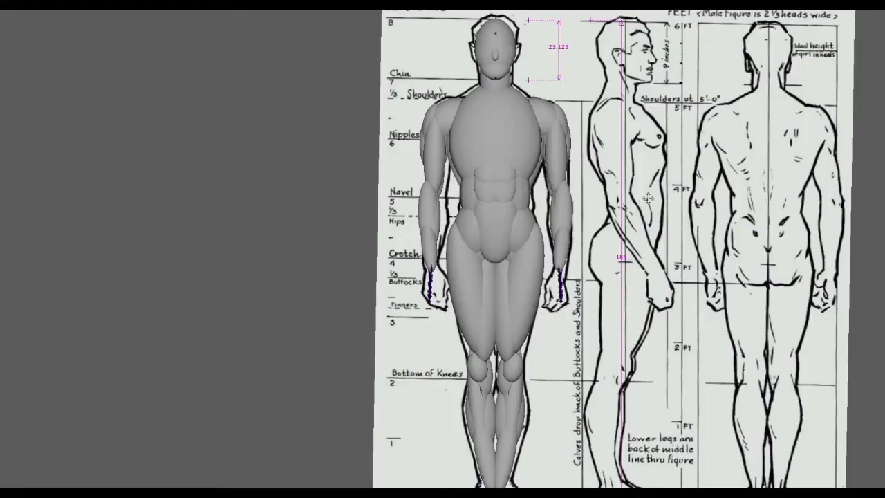
alt+middle_drag(648, 201, 606, 198)
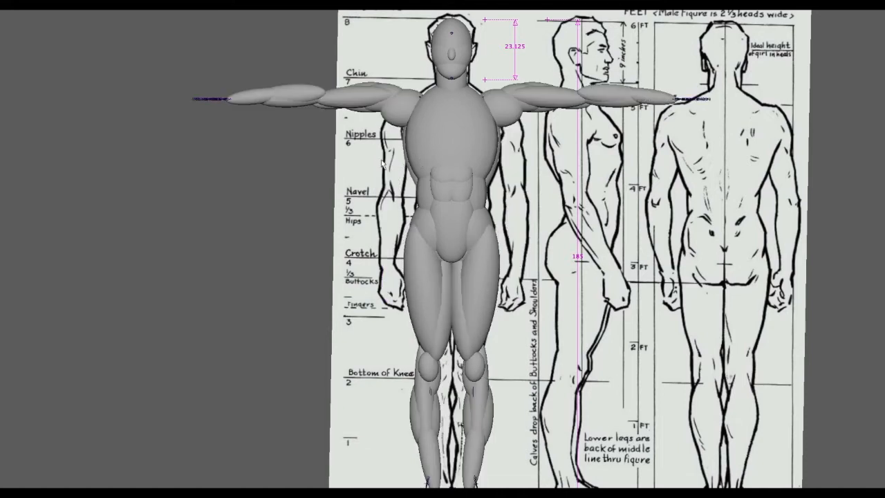
Step: Display the T-posed figure in wireframe and select the right clavicle joint to examine the shoulder skeleton
key(5)
scroll(497, 186, up, 5)
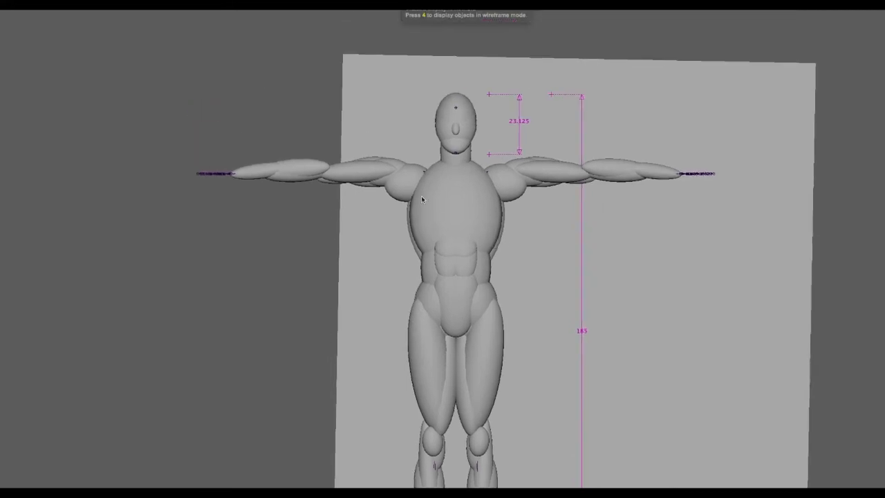
alt+right_drag(448, 188, 717, 193)
alt+middle_drag(753, 201, 793, 309)
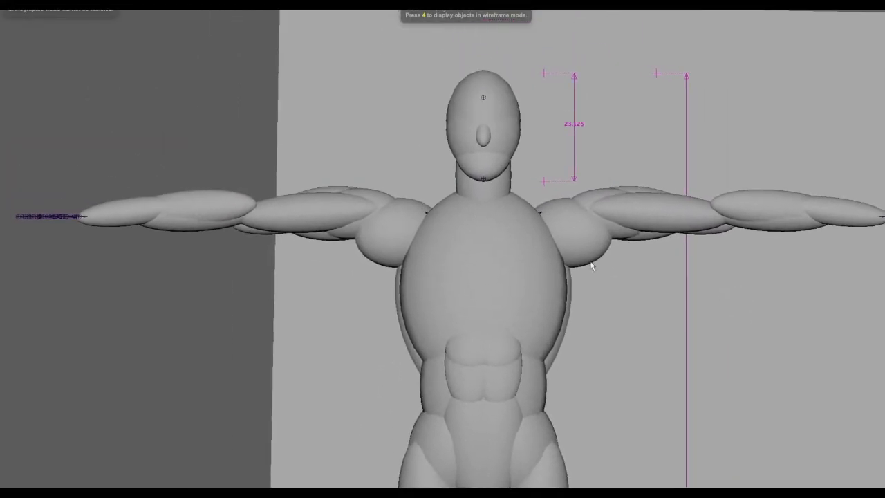
key(4)
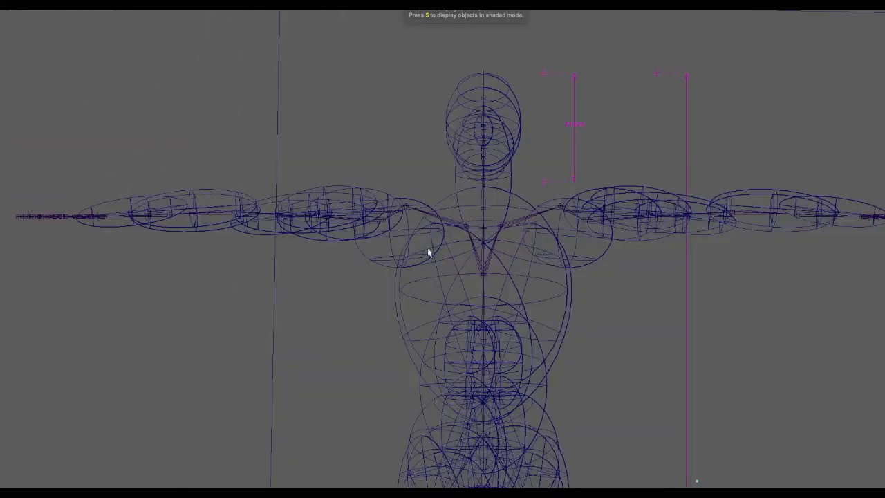
alt+right_drag(441, 251, 635, 249)
alt+right_drag(168, 260, 261, 163)
drag(256, 148, 425, 237)
alt+middle_drag(380, 241, 509, 277)
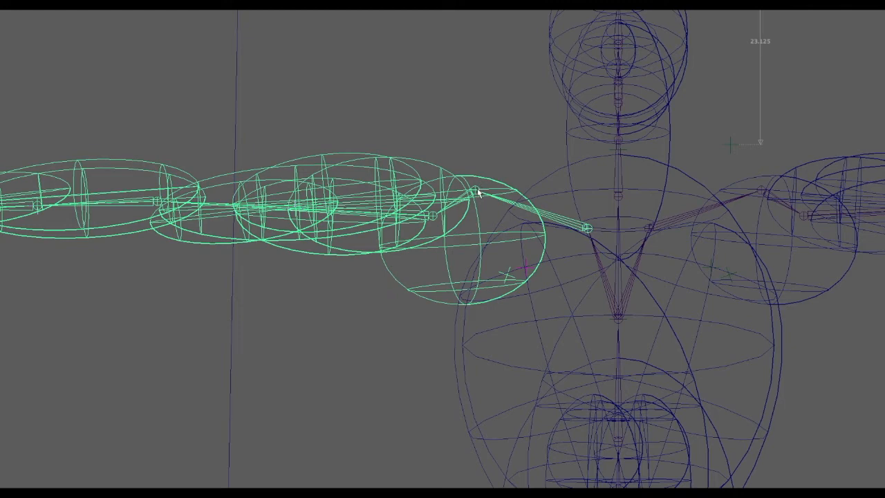
Step: Lower the right arm to hang beside the torso by rotating the upper arm joint and the clavicle downward
drag(288, 125, 370, 252)
key(e)
drag(421, 233, 504, 262)
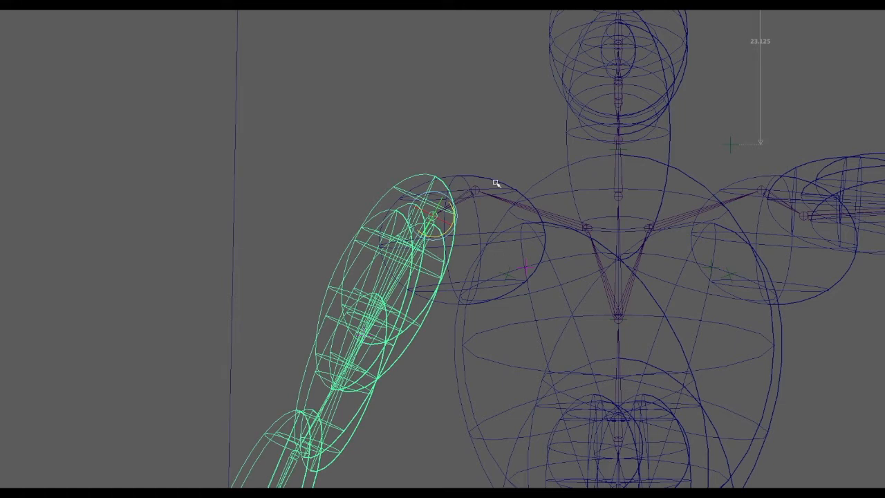
click(513, 213)
drag(572, 241, 587, 251)
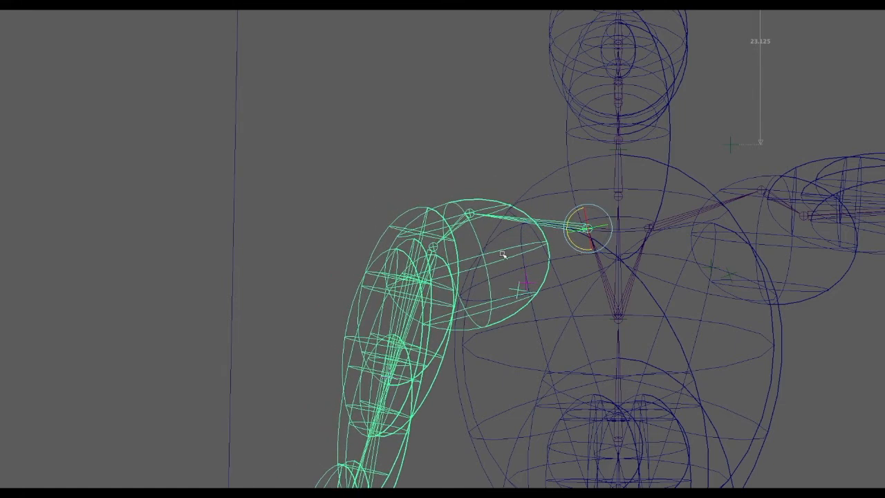
click(439, 290)
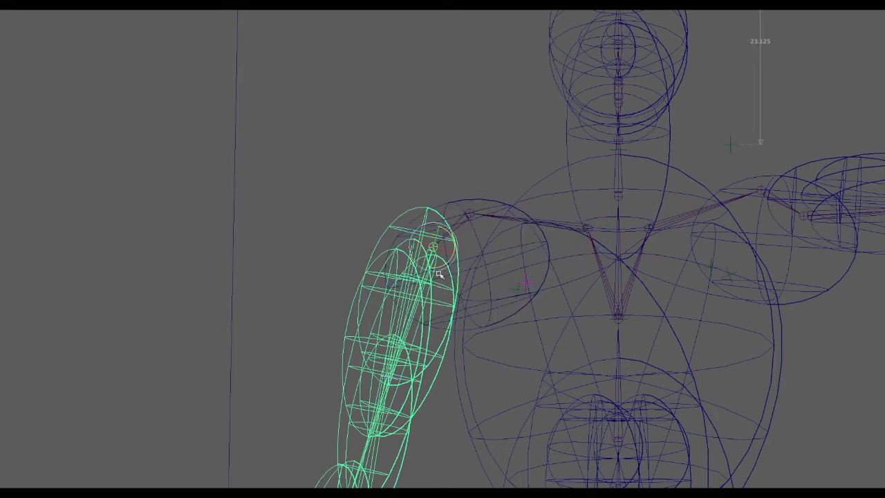
drag(439, 266, 457, 266)
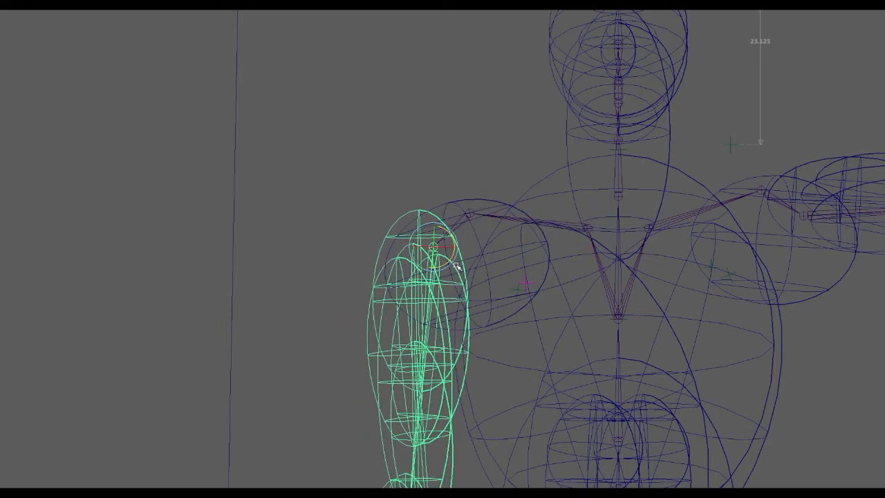
Step: Swing the lowered right arm forward by rotating its shoulder joint in the perspective view
alt+middle_drag(585, 292, 385, 270)
key(space)
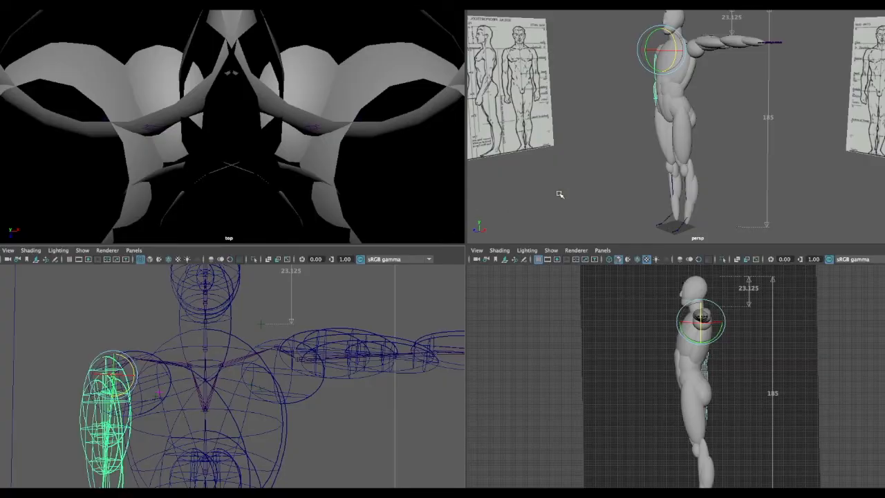
key(space)
alt+drag(527, 176, 635, 177)
alt+drag(423, 181, 639, 181)
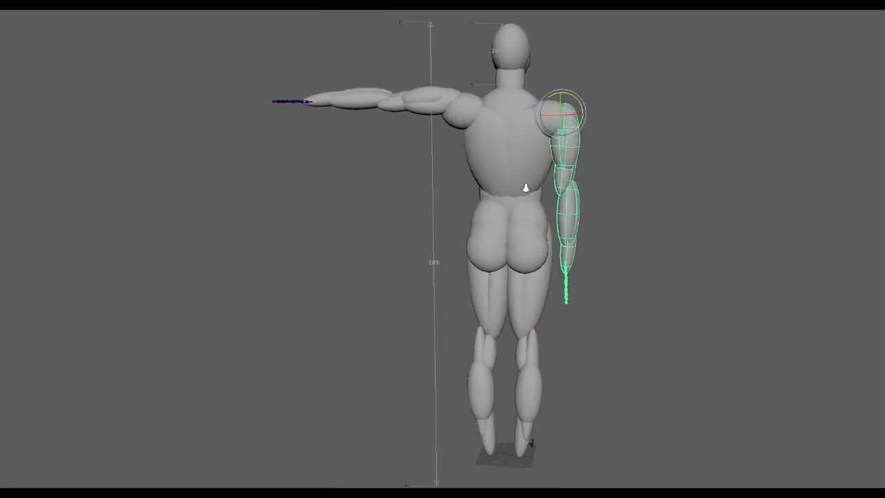
alt+right_drag(519, 189, 591, 172)
alt+middle_drag(591, 173, 517, 219)
mouse_move(516, 219)
alt+mouse_down()
mouse_move(610, 199)
mouse_move(459, 220)
mouse_move(522, 228)
alt+mouse_up()
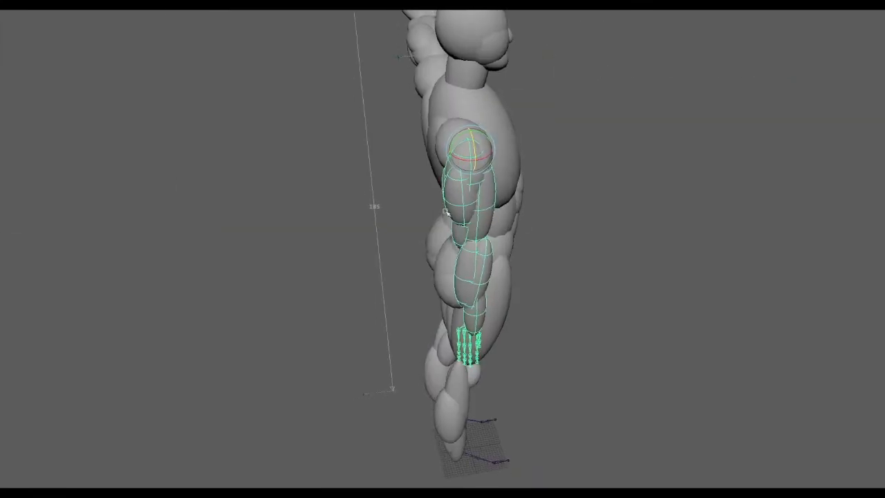
alt+right_drag(468, 217, 587, 208)
alt+drag(588, 208, 534, 276)
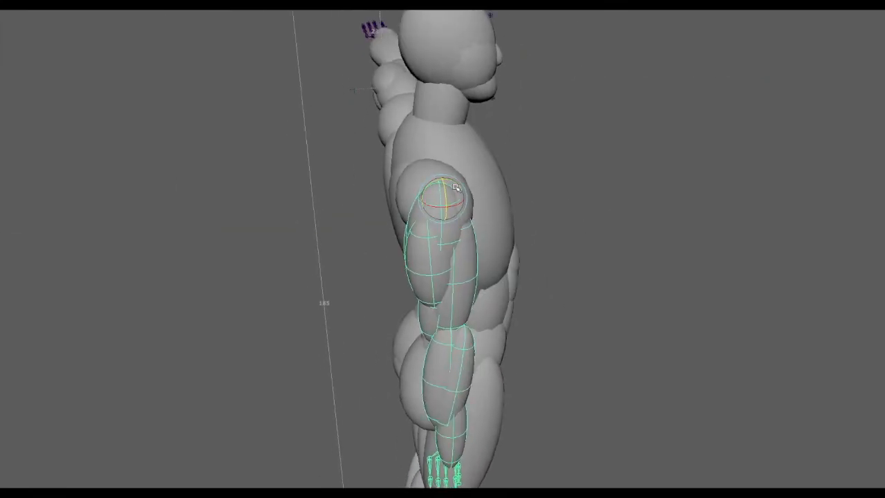
drag(450, 182, 401, 180)
alt+drag(650, 222, 426, 276)
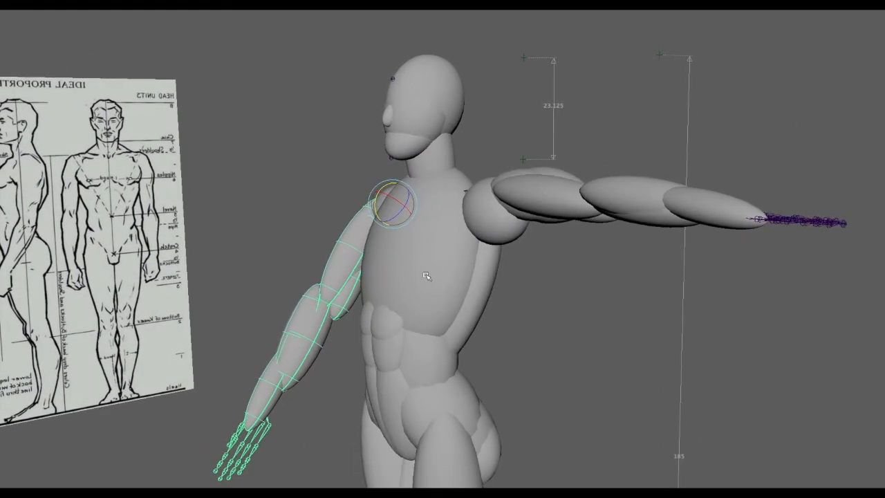
Step: Select the spine joint inside the torso and examine the upper-body skeleton in wireframe
click(471, 278)
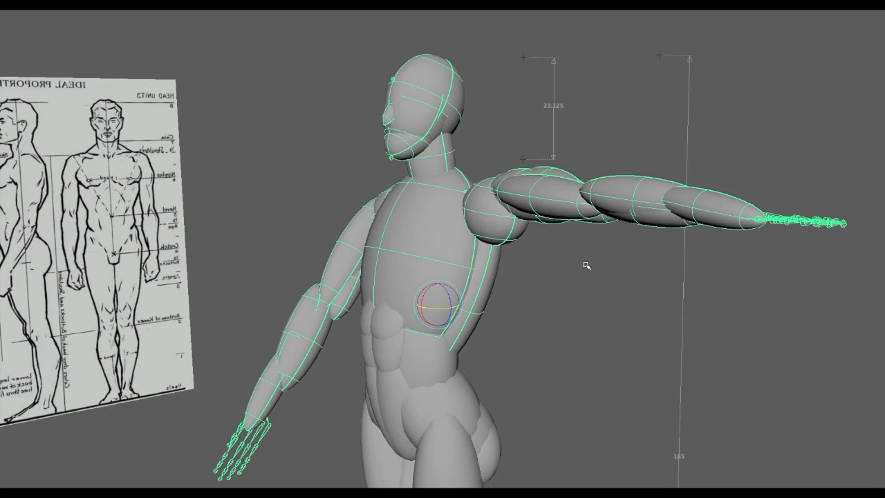
key(4)
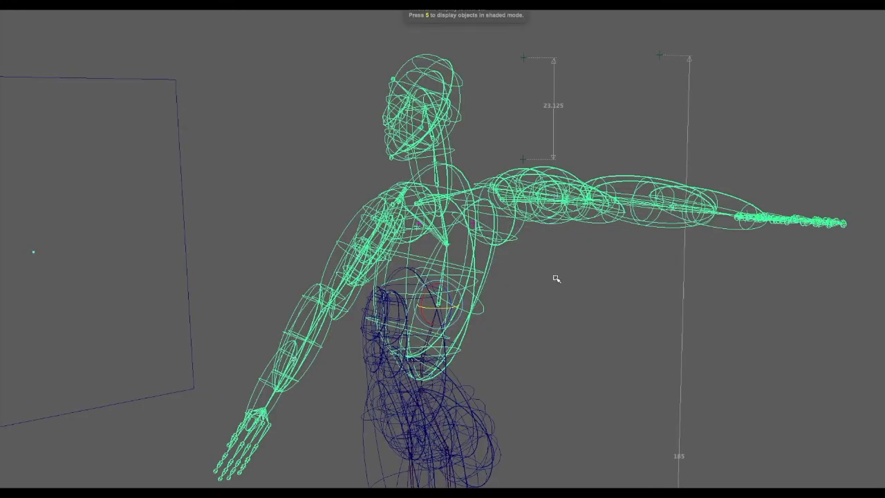
scroll(556, 279, up, 5)
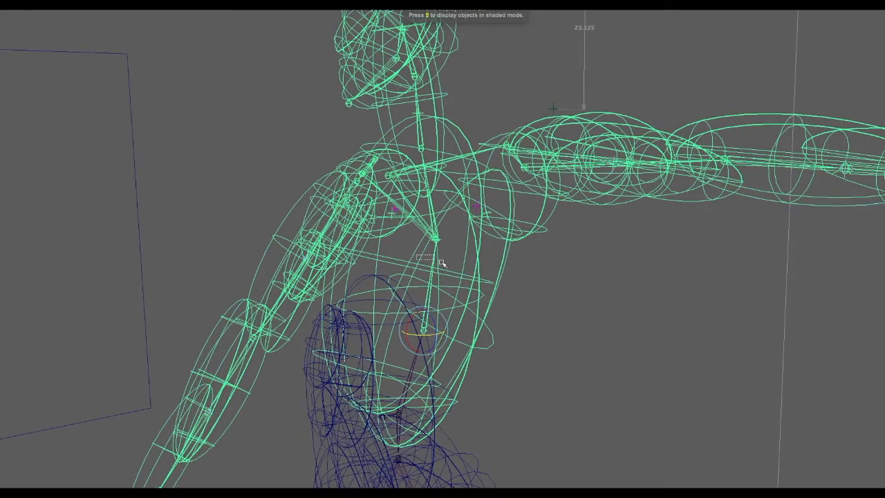
drag(442, 264, 458, 267)
drag(406, 194, 460, 206)
alt+drag(493, 242, 411, 310)
drag(410, 310, 448, 318)
alt+drag(410, 311, 449, 325)
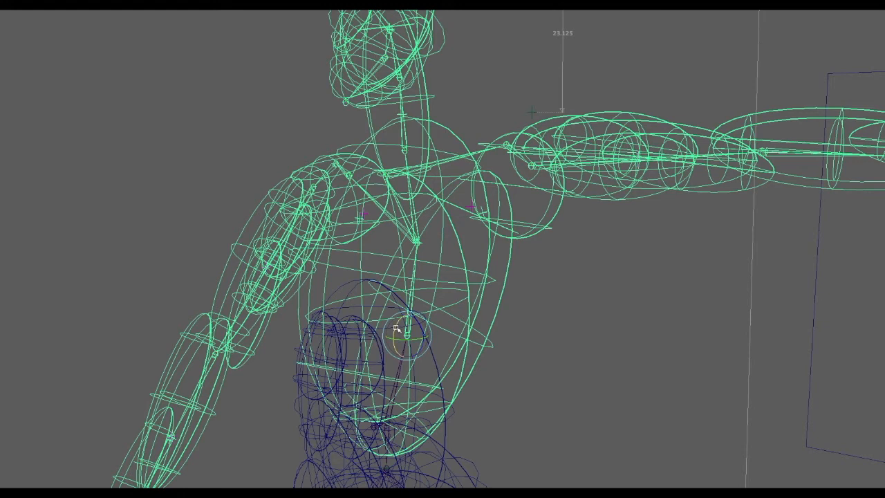
Step: Return the figure to shaded display and examine the shoulder shapes from the back and front
key(5)
mouse_move(464, 317)
alt+mouse_down()
mouse_move(456, 319)
mouse_move(465, 317)
mouse_move(466, 282)
mouse_move(446, 270)
mouse_move(479, 289)
mouse_move(469, 291)
alt+mouse_up()
alt+drag(563, 302, 392, 302)
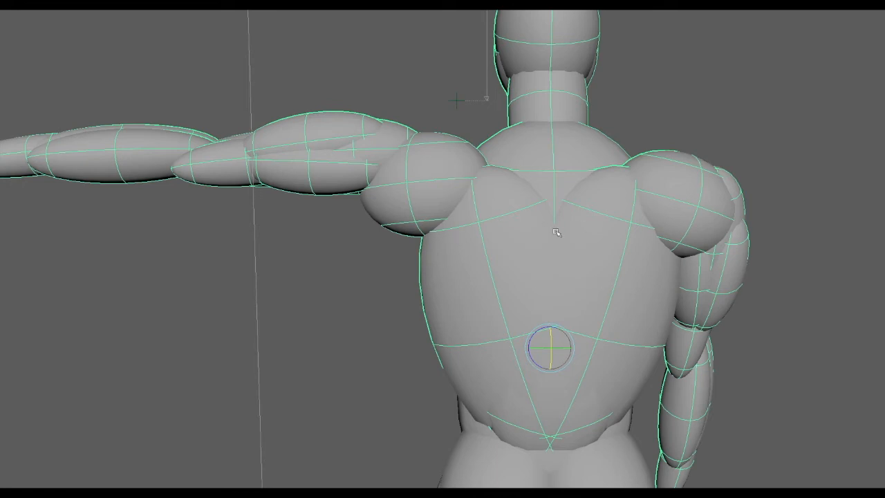
alt+drag(480, 247, 599, 241)
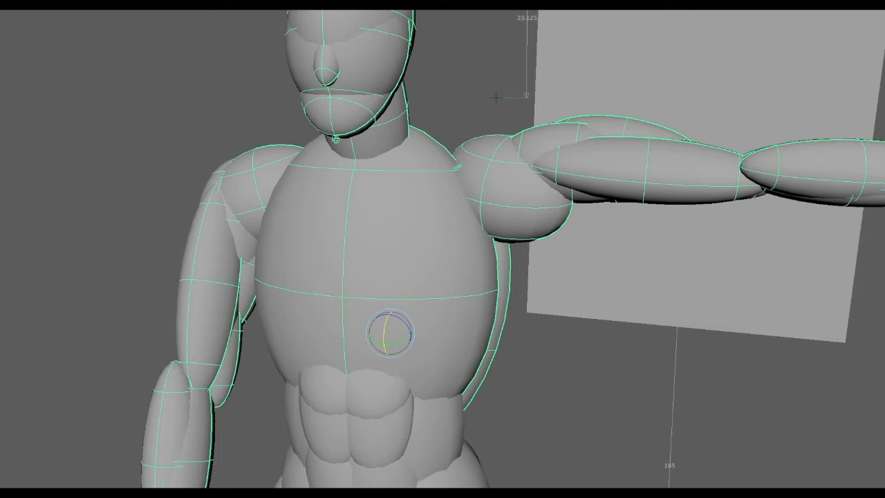
Step: Undo the test rotations of the right arm and clear the selection
key(ctrl+z)
alt+right_drag(664, 359, 356, 355)
alt+drag(356, 355, 364, 349)
alt+middle_drag(399, 369, 391, 255)
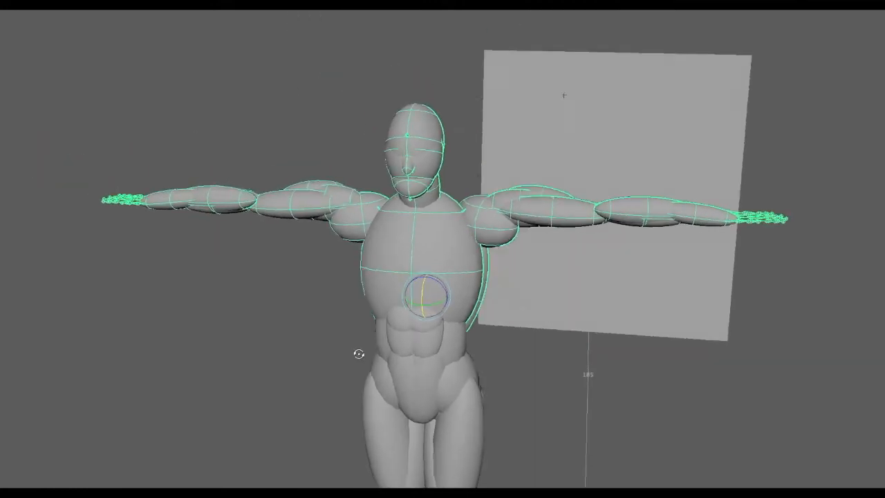
alt+right_drag(441, 271, 367, 282)
mouse_move(487, 323)
alt+middle_down()
mouse_move(486, 307)
mouse_move(500, 317)
alt+middle_up()
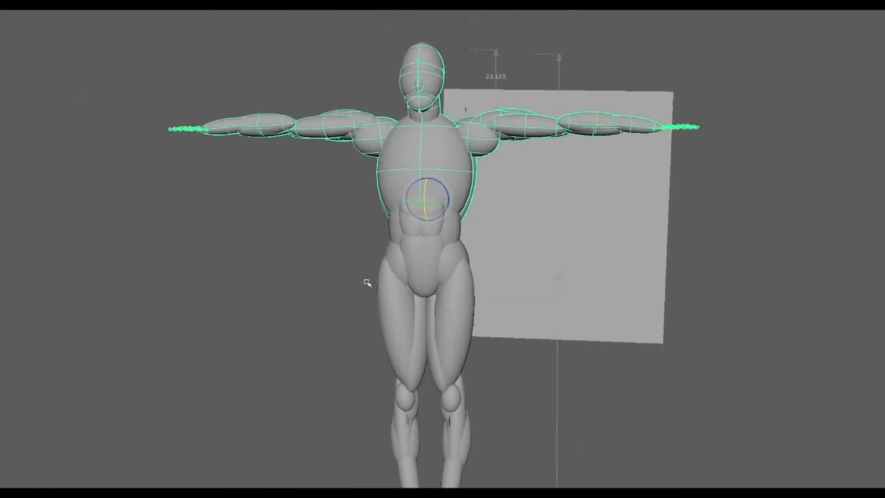
alt+drag(500, 317, 504, 320)
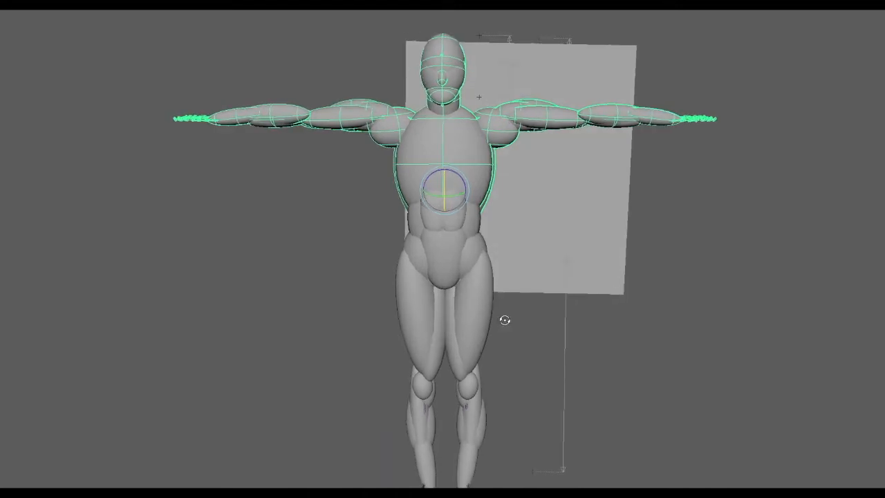
click(629, 336)
alt+drag(628, 336, 495, 318)
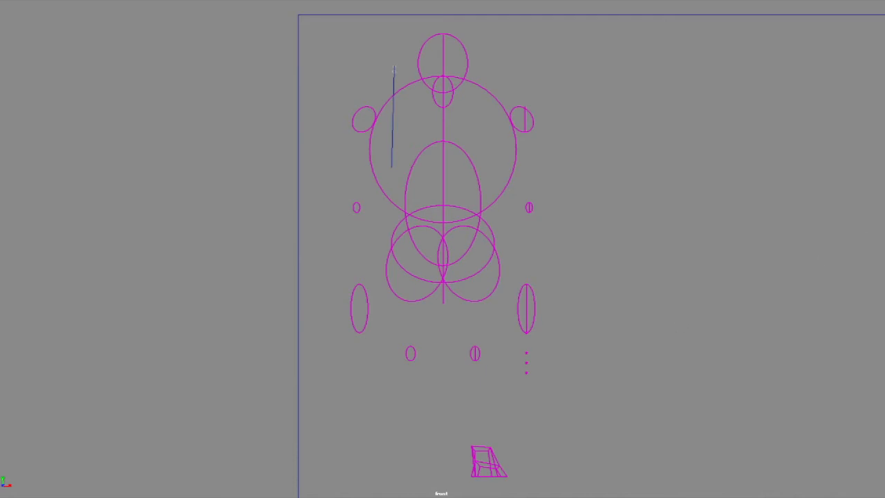
Step: Select the parent of the construction shapes around the front-view skeleton and delete the whole group
drag(441, 211, 395, 119)
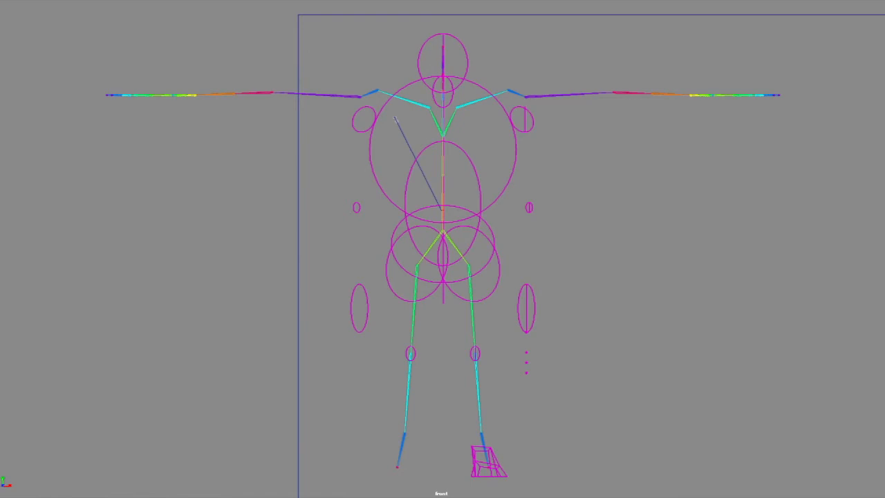
key(Up)
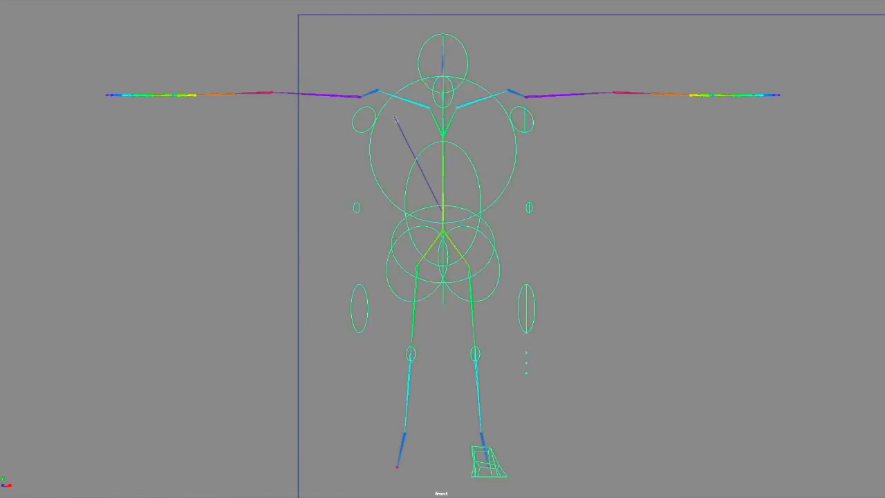
key(Delete)
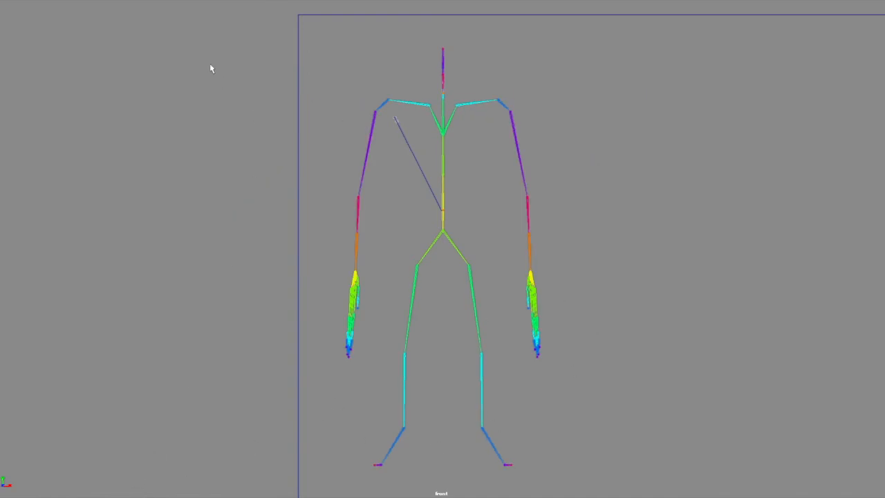
Step: Show the NURBS surfaces in the viewport and display the muscular figure shaded
click(74, 1)
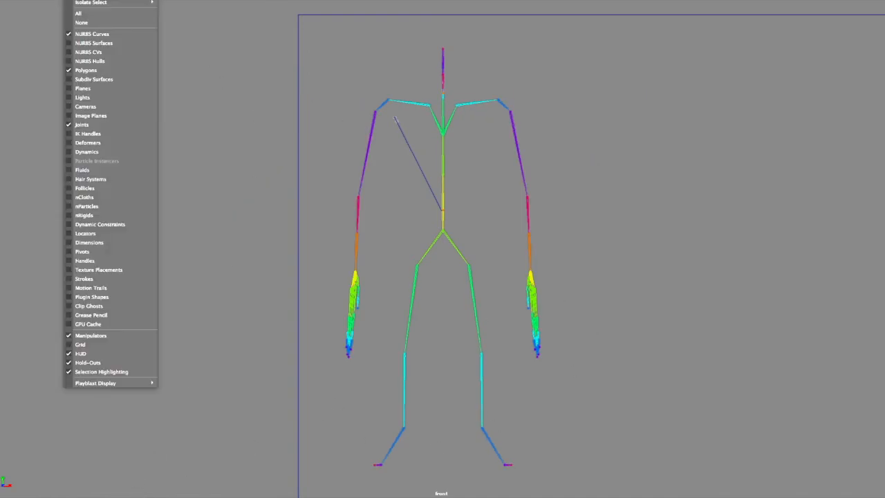
click(88, 44)
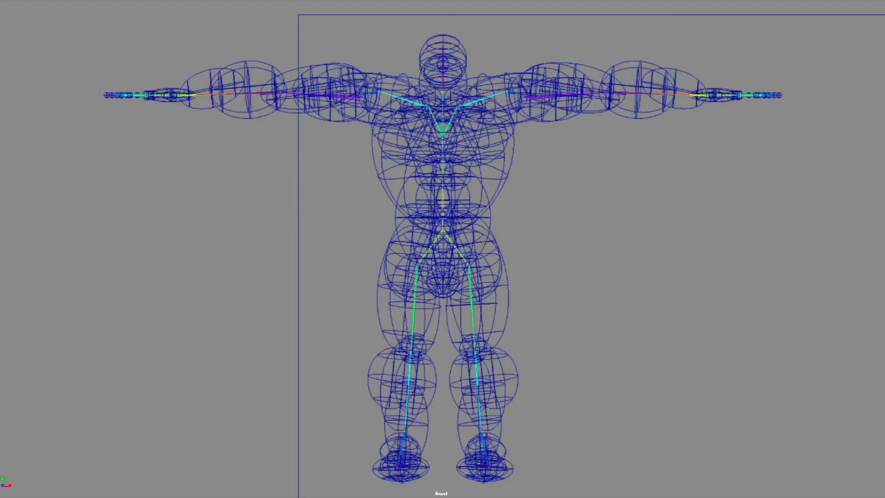
key(5)
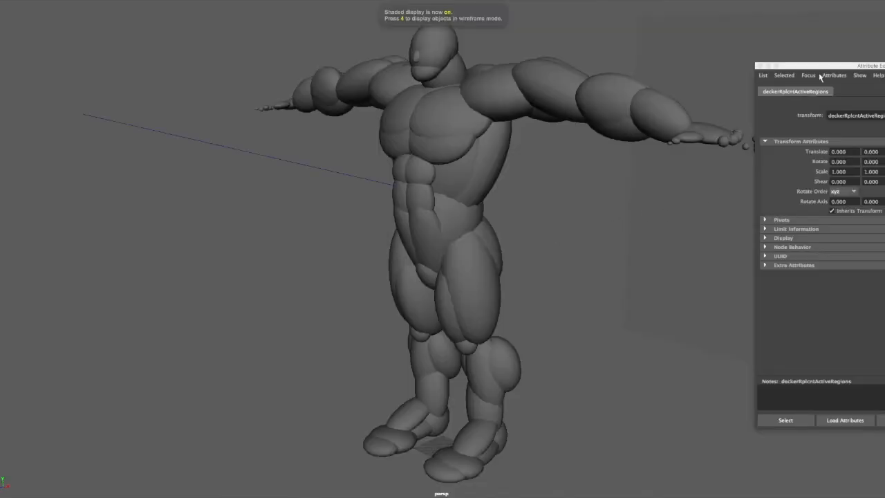
Step: Close the attribute editor and hide the large plane blocking the view of the muscular figure's back
click(759, 66)
alt+drag(579, 211, 417, 237)
click(608, 330)
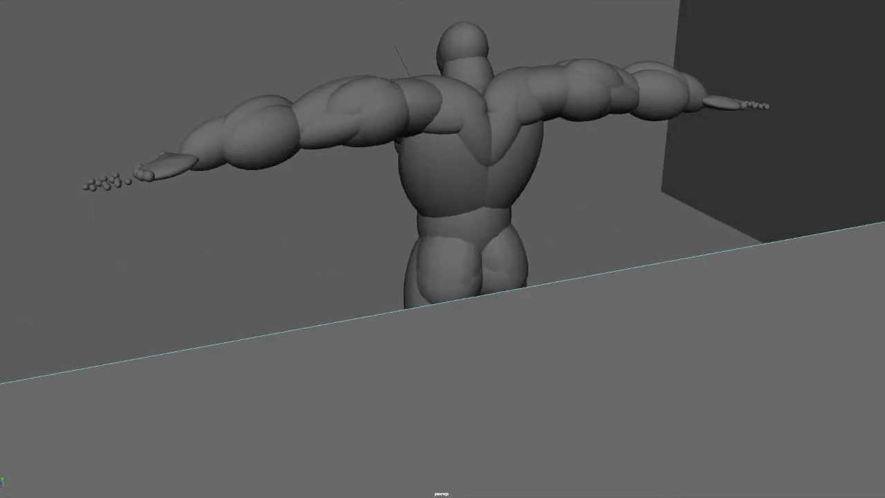
key(ctrl+h)
alt+drag(669, 313, 644, 315)
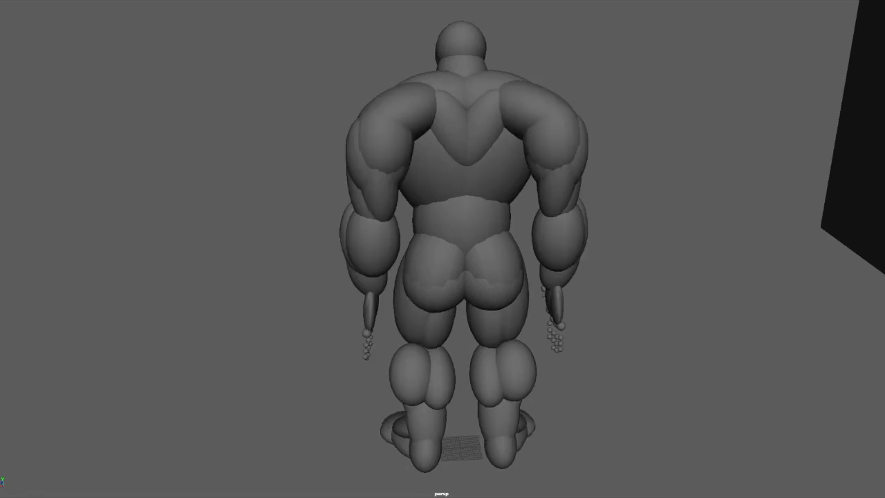
Step: Examine the muscular figure's shoulders and back in wireframe and shaded display
alt+drag(410, 98, 514, 186)
key(4)
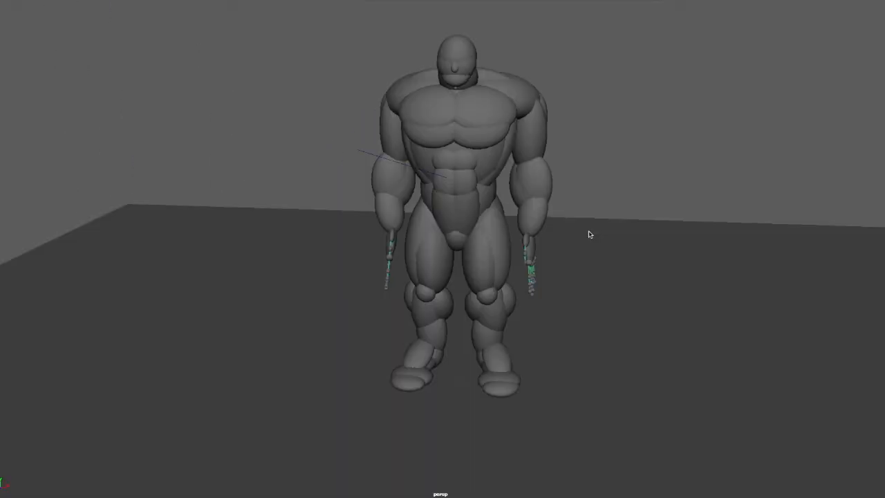
alt+drag(589, 233, 551, 240)
alt+drag(376, 256, 553, 256)
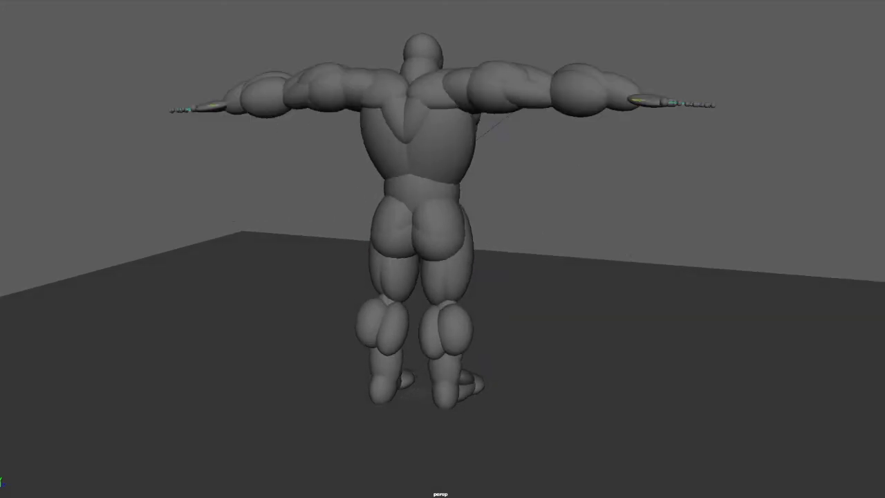
Step: Examine how the muscle shapes behave in the figure's action poses from behind, above and in front
alt+drag(522, 319, 525, 345)
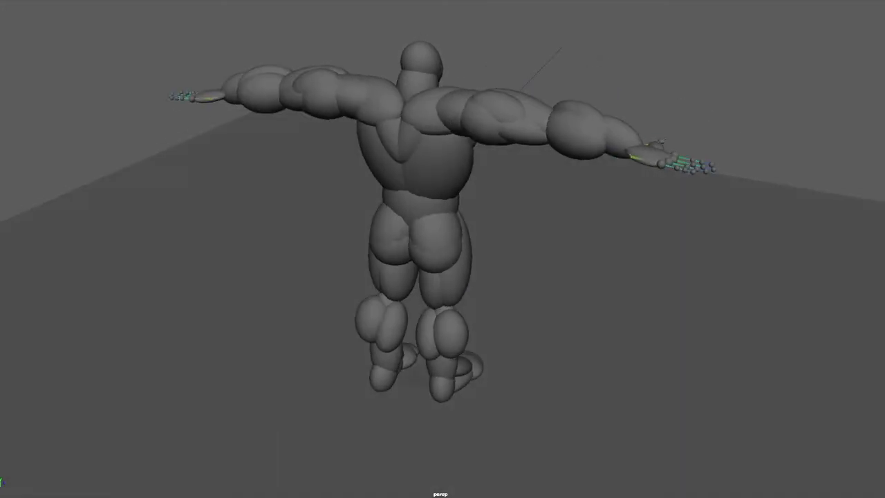
alt+drag(283, 486, 362, 455)
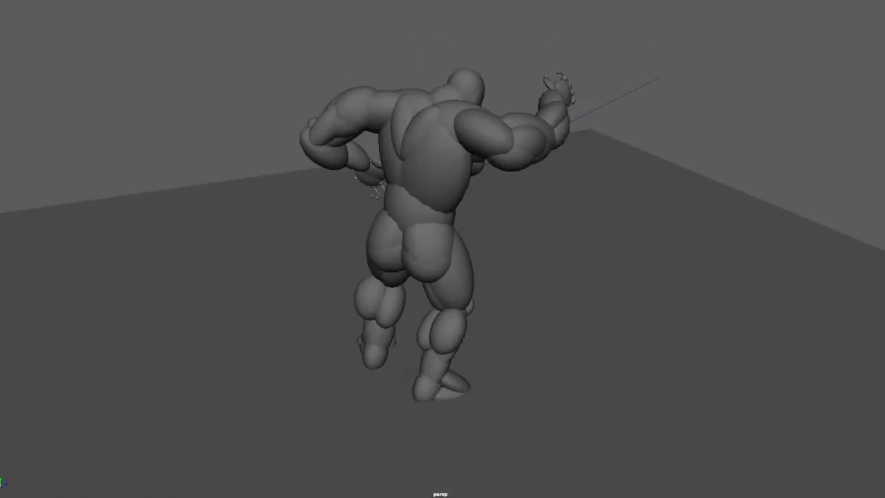
alt+drag(469, 312, 257, 445)
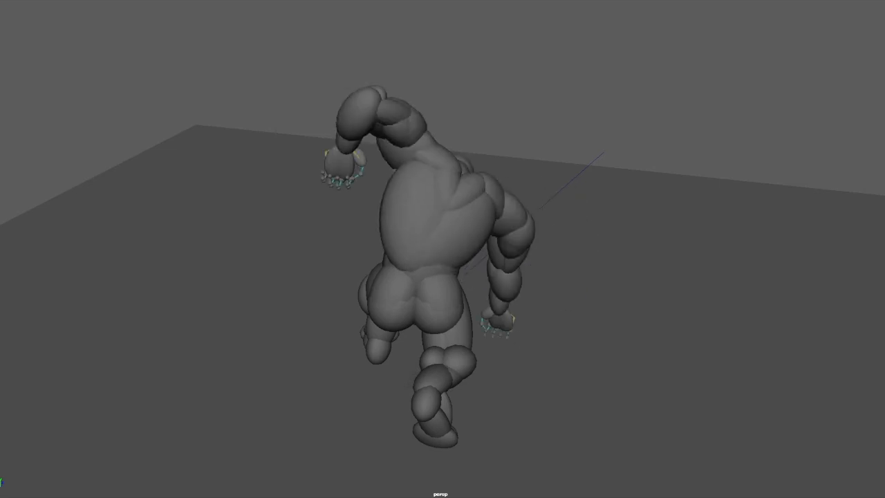
alt+drag(489, 390, 514, 321)
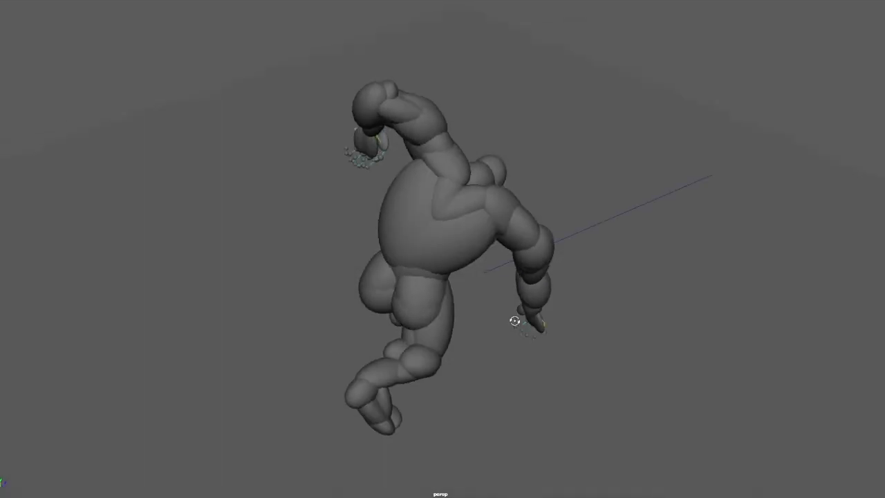
alt+drag(574, 328, 405, 291)
alt+right_drag(407, 291, 472, 292)
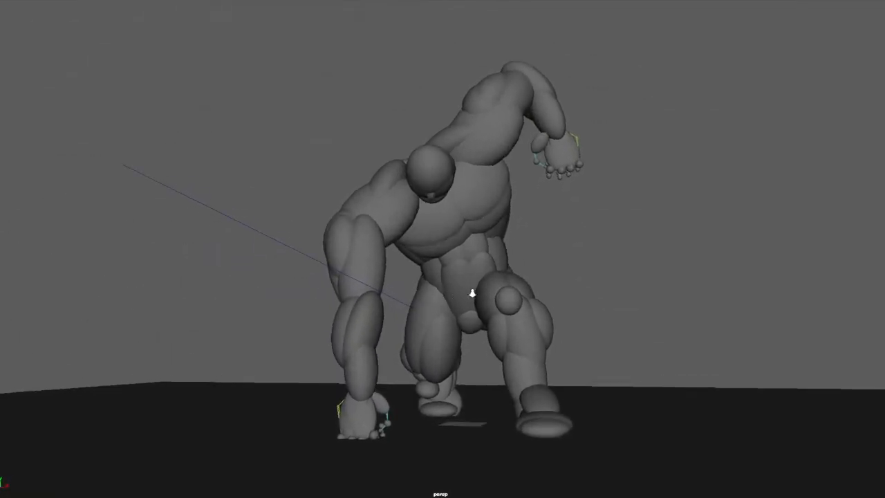
alt+middle_drag(462, 296, 469, 292)
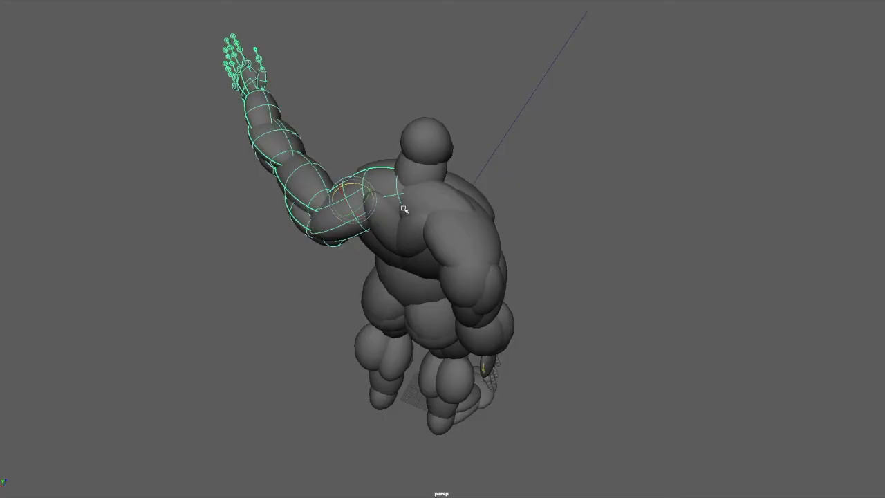
Step: Test-rotate the figure's left arm upward from the clavicle and check the shoulder shapes from the back and front
drag(422, 184, 398, 194)
alt+drag(380, 225, 491, 169)
drag(541, 245, 551, 225)
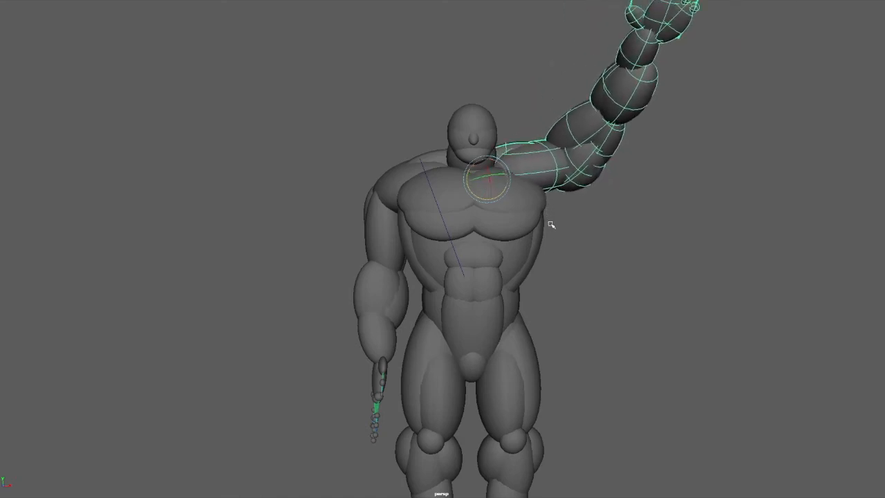
alt+drag(611, 207, 485, 185)
Step: Test-rotate the figure's right arm from the clavicle, raising it sideways and swinging it forward to check the shoulder blade
alt+middle_drag(535, 201, 513, 232)
middle_drag(539, 170, 545, 269)
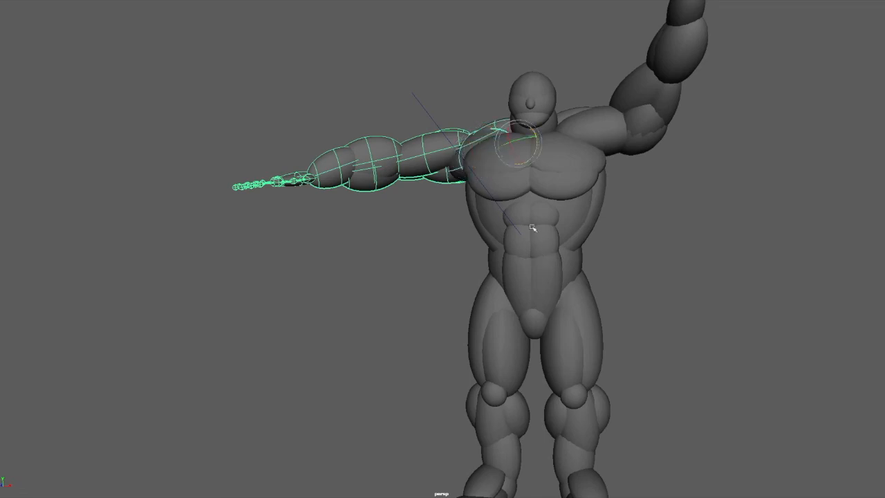
middle_drag(546, 177, 547, 197)
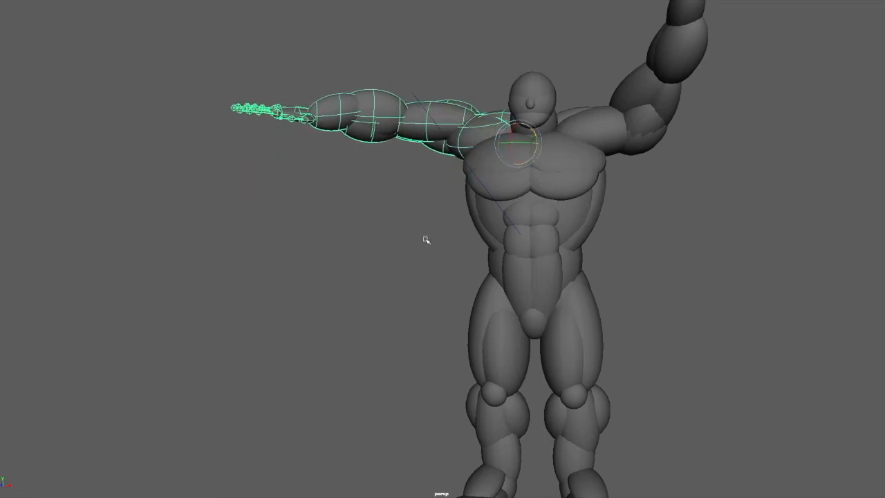
middle_drag(517, 145, 497, 146)
alt+drag(350, 187, 528, 176)
middle_drag(476, 196, 505, 201)
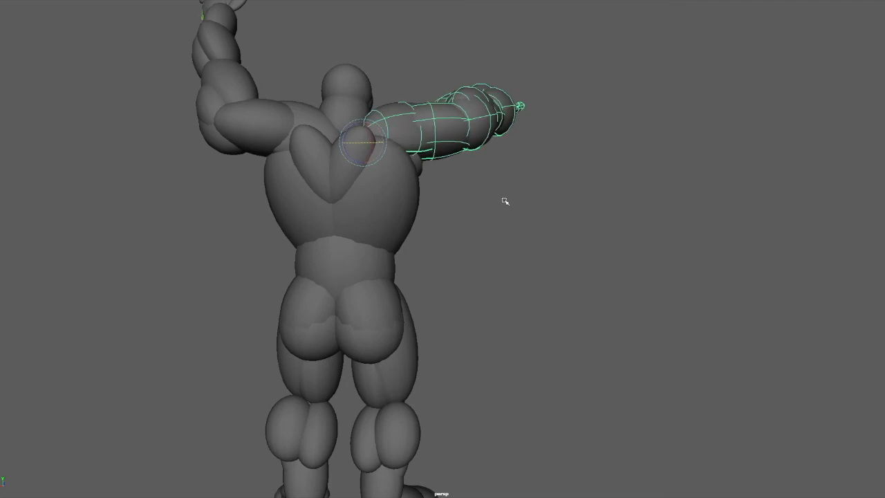
Step: Undo the test rotations of both arms
key(ctrl+z)
key(ctrl+z)
key(ctrl+z)
key(ctrl+z)
key(ctrl+z)
key(ctrl+z)
key(ctrl+z)
key(ctrl+z)
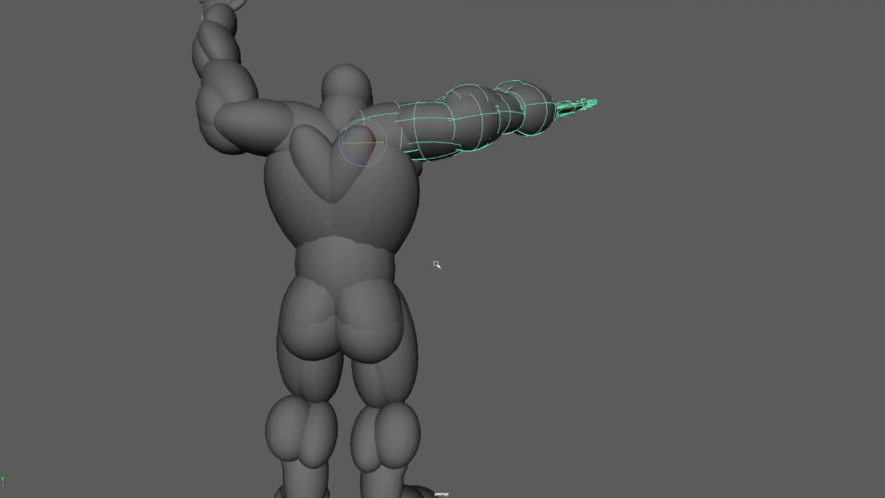
key(ctrl+z)
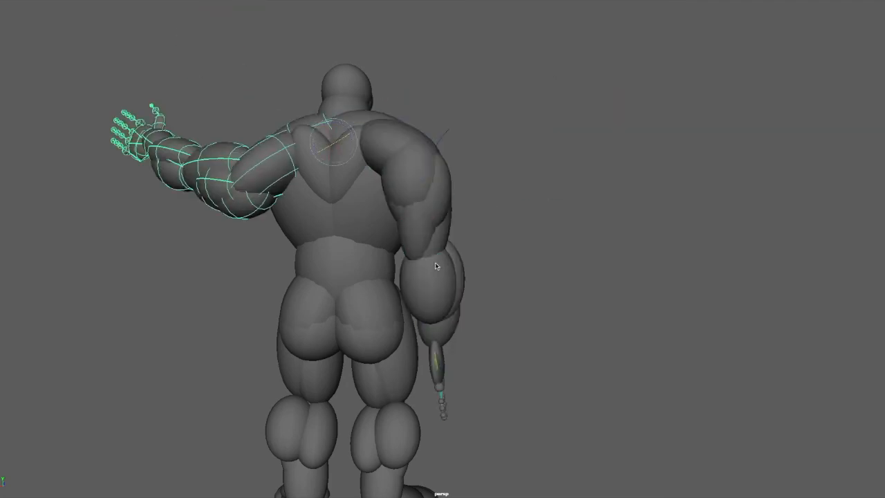
key(ctrl+z)
key(ctrl+z)
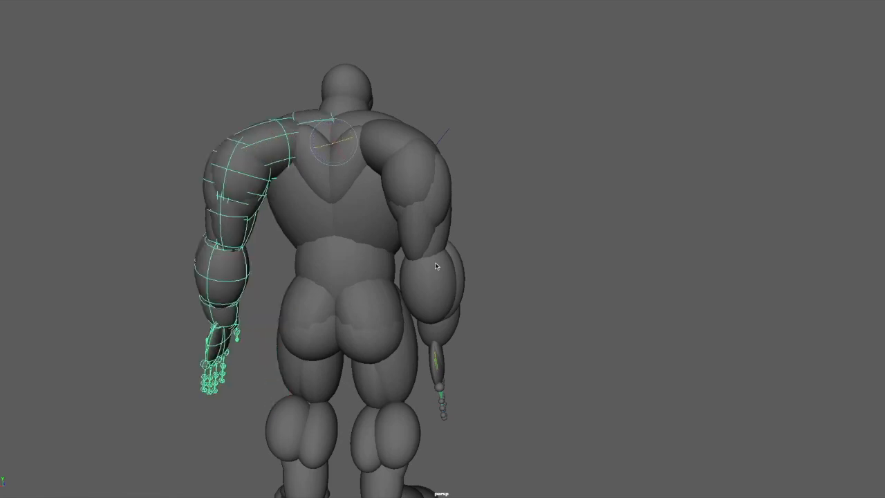
key(ctrl+z)
Step: Clear the selection and examine the muscular figure in its T-pose from the front and back
alt+drag(437, 257, 499, 240)
click(804, 263)
alt+drag(681, 285, 698, 283)
alt+middle_drag(685, 283, 640, 282)
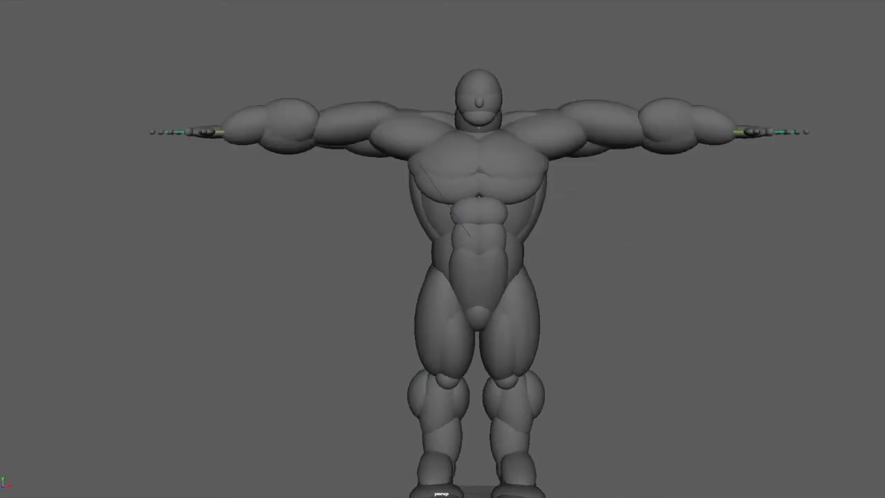
alt+drag(317, 373, 502, 382)
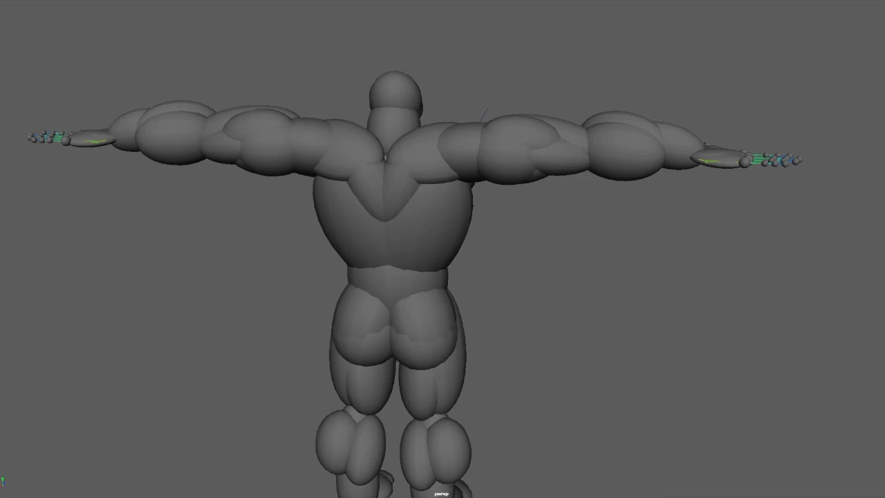